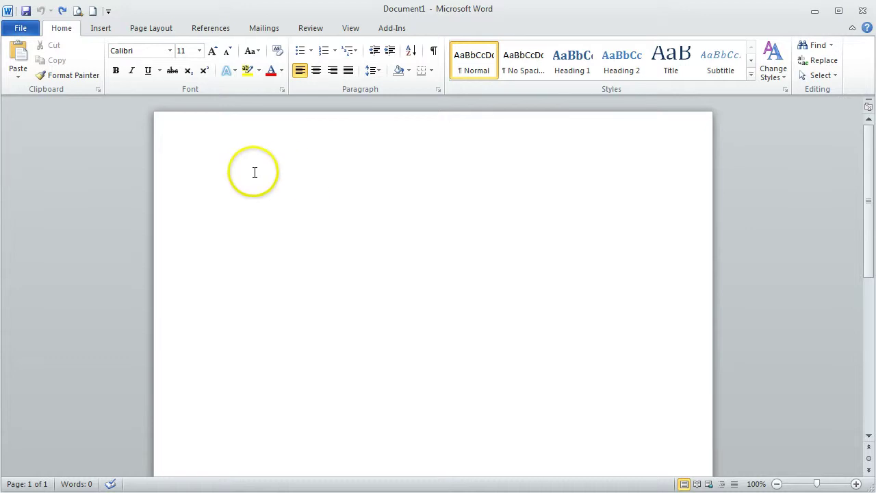
Step: Search Clip Art for 'dog', limited to Illustrations and Photographs
click(101, 28)
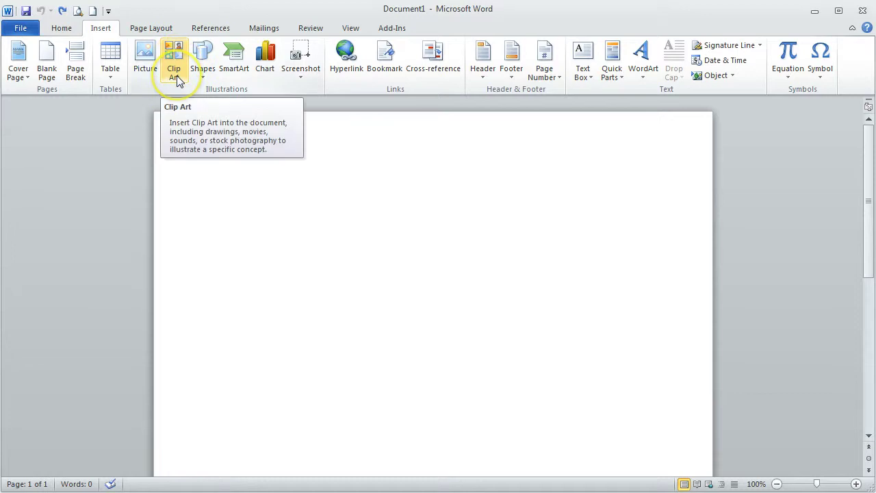
click(176, 73)
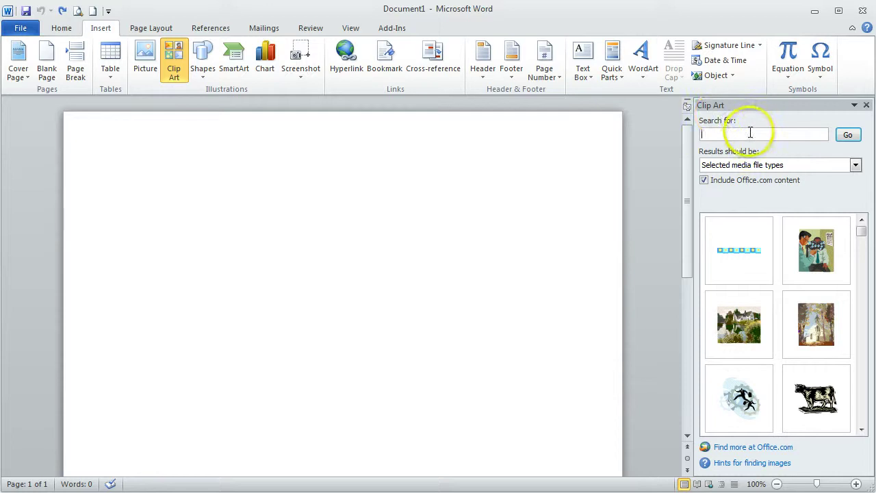
click(754, 131)
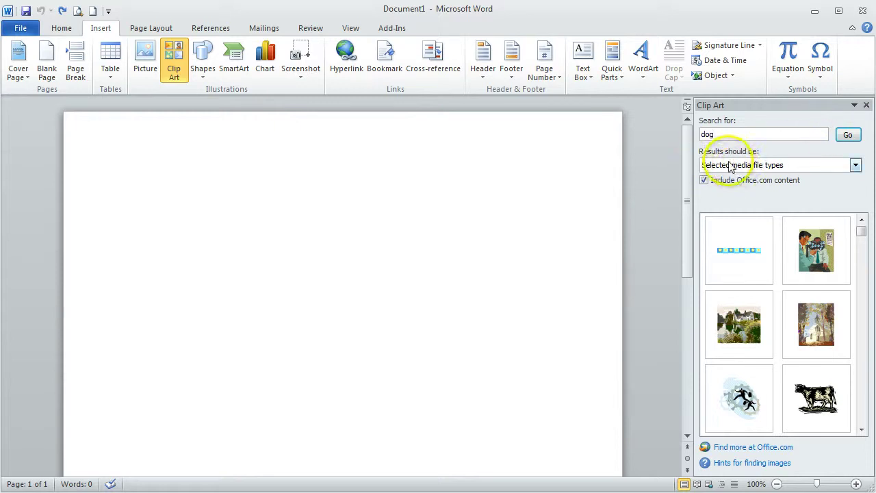
click(854, 165)
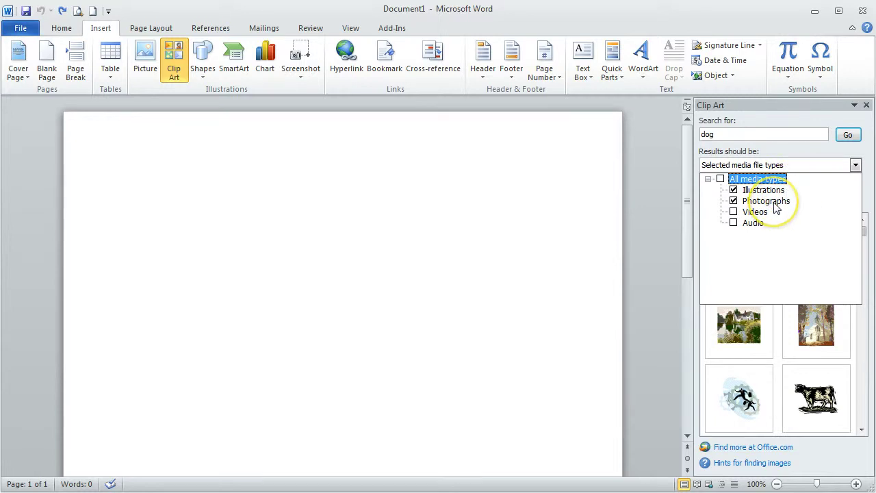
click(841, 155)
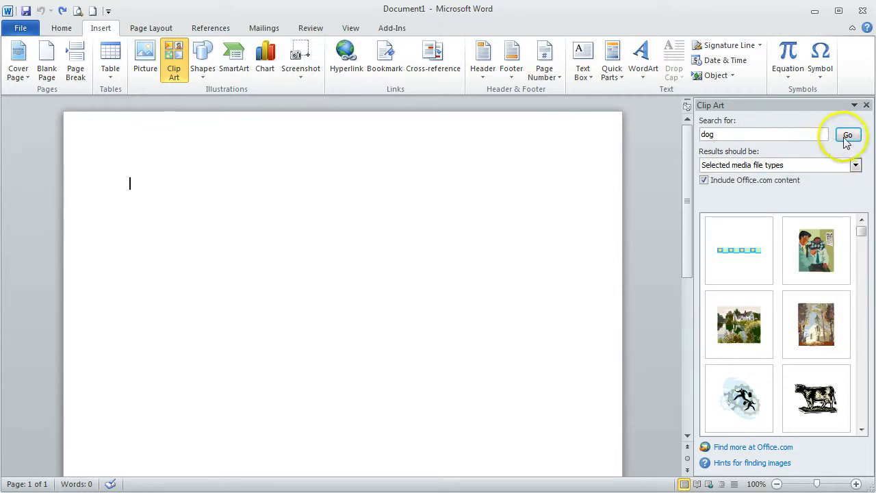
click(847, 136)
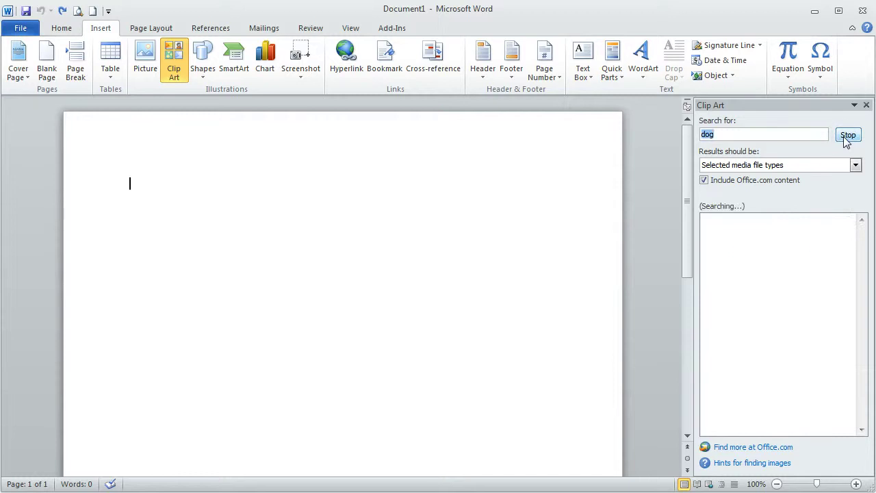
Step: Scroll down the dog clip art results until the overhead pug close-up photo appears
click(778, 150)
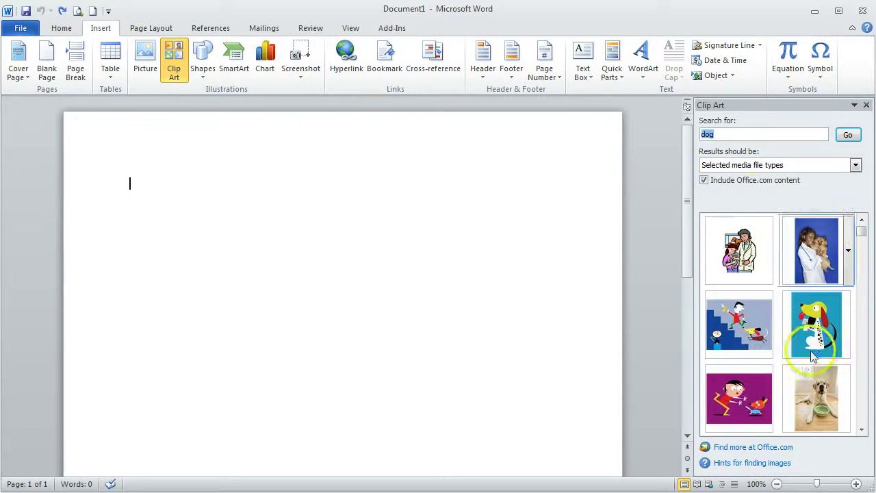
click(861, 429)
click(861, 429)
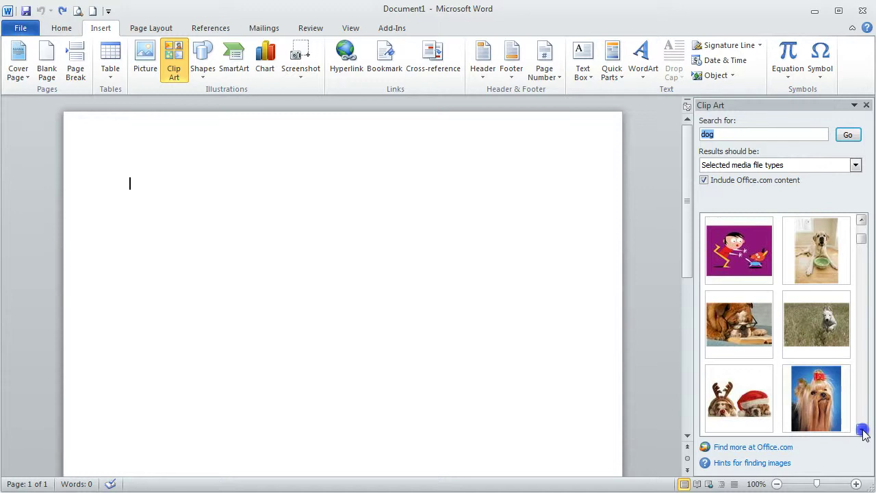
click(862, 429)
click(862, 429)
click(862, 429)
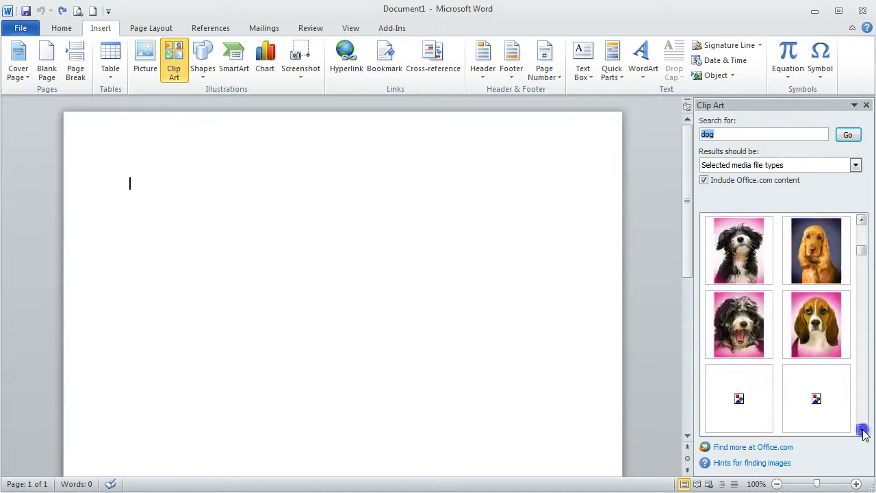
click(861, 429)
click(862, 429)
click(862, 429)
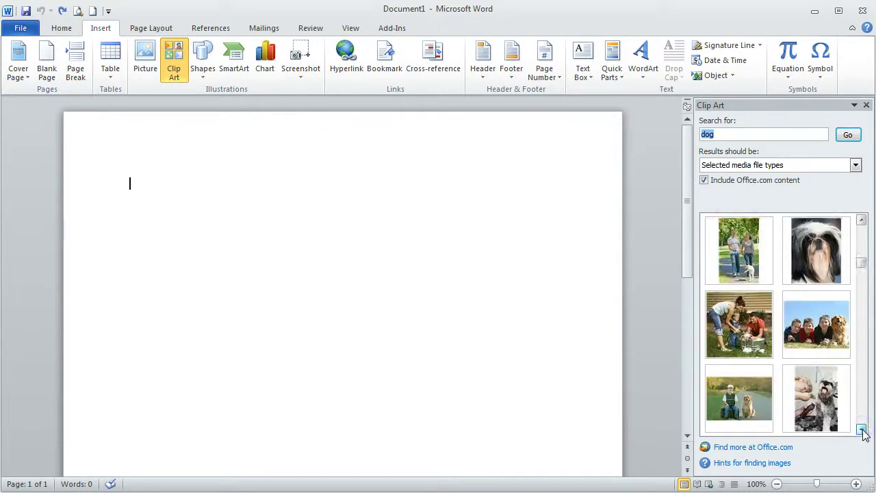
click(861, 429)
click(861, 429)
click(862, 429)
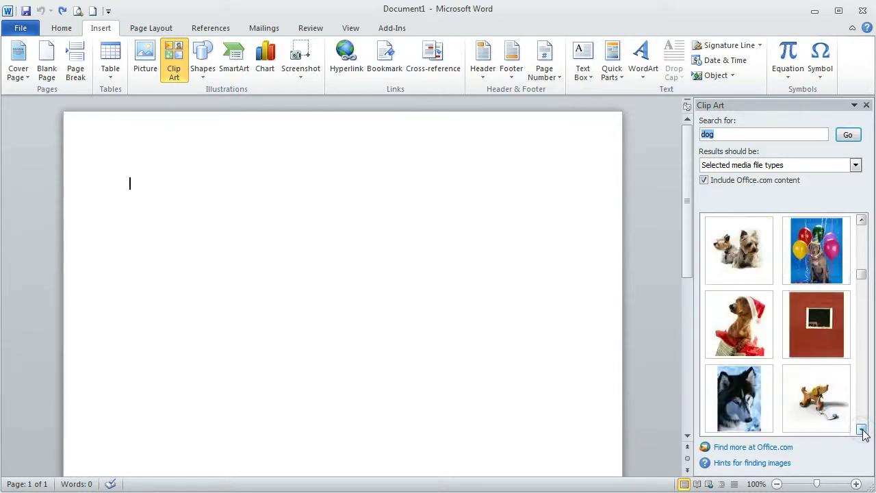
click(861, 429)
click(861, 429)
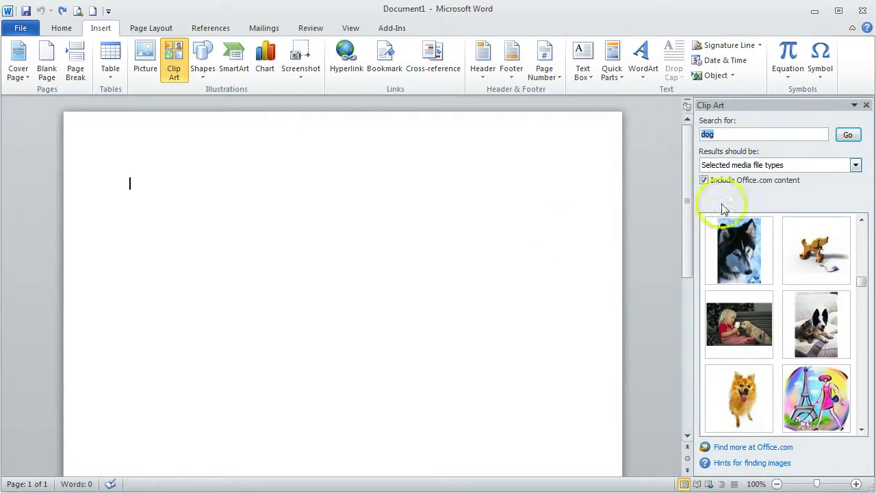
click(860, 430)
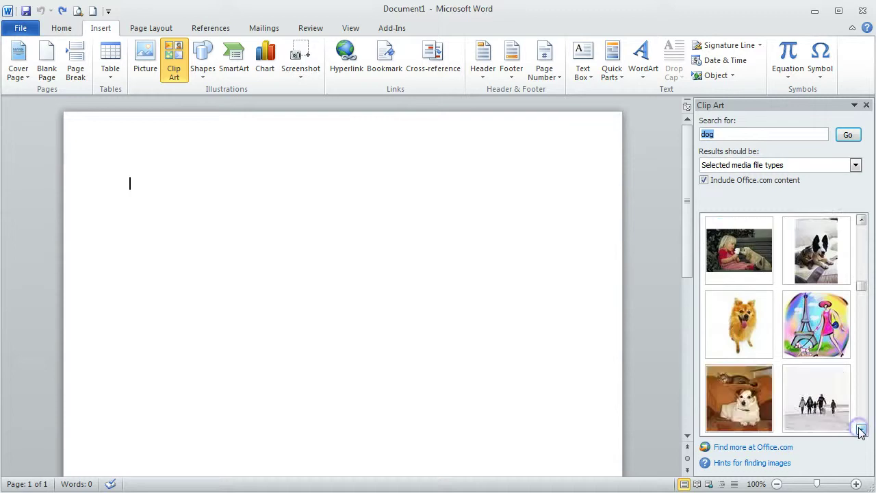
click(860, 430)
click(860, 430)
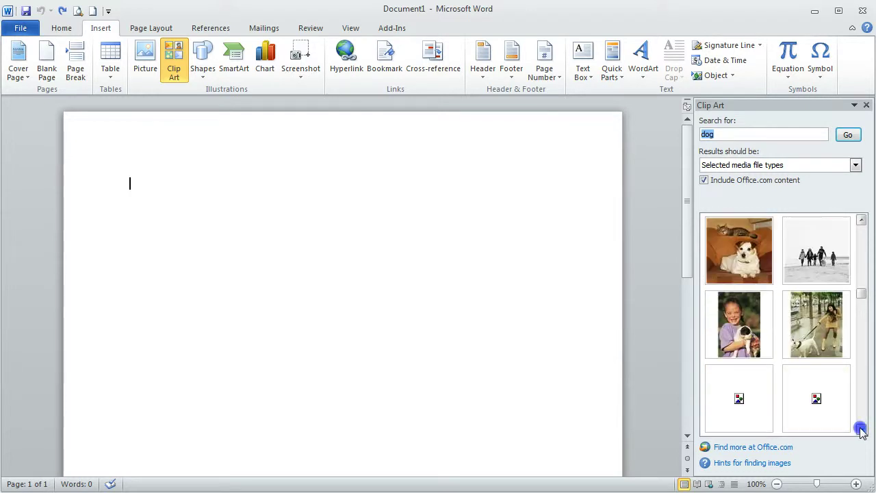
click(860, 430)
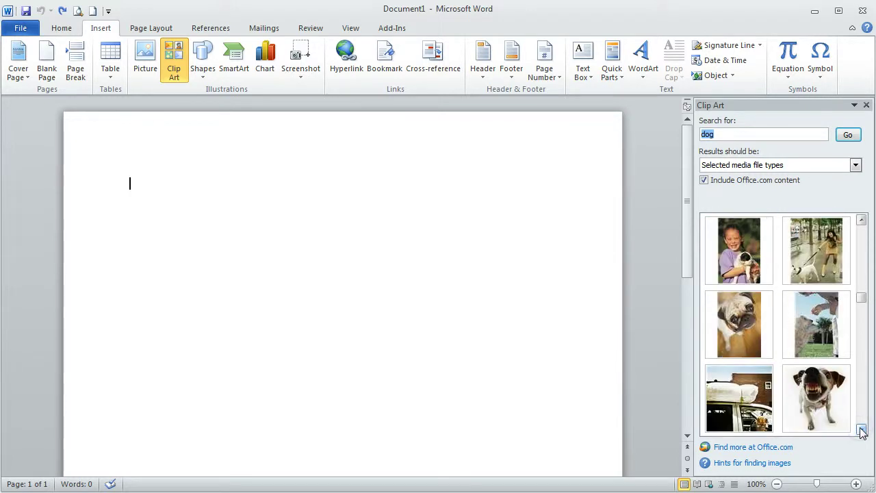
click(860, 430)
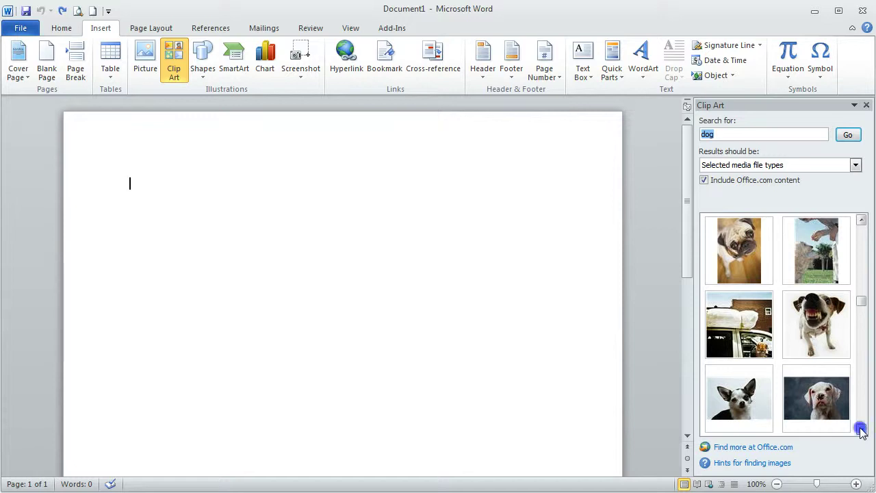
click(860, 430)
click(861, 221)
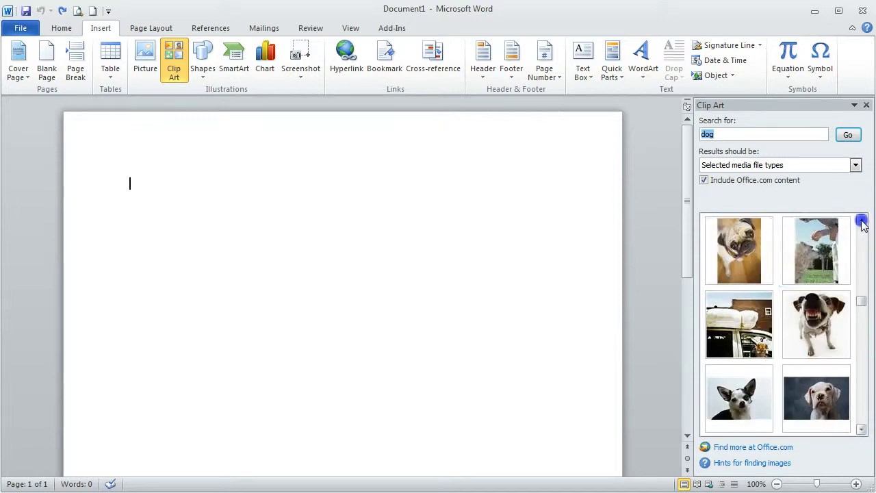
mouse_move(750, 257)
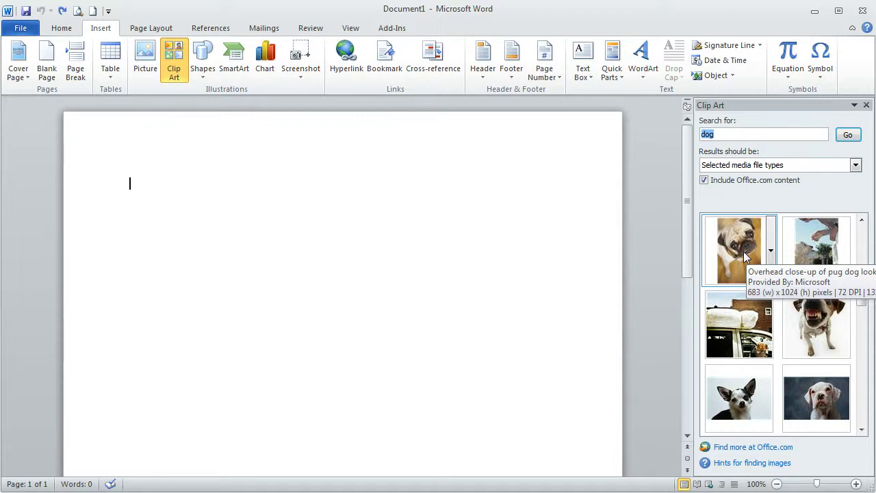
Step: Insert the overhead pug close-up photo into the document, then deselect it
click(741, 247)
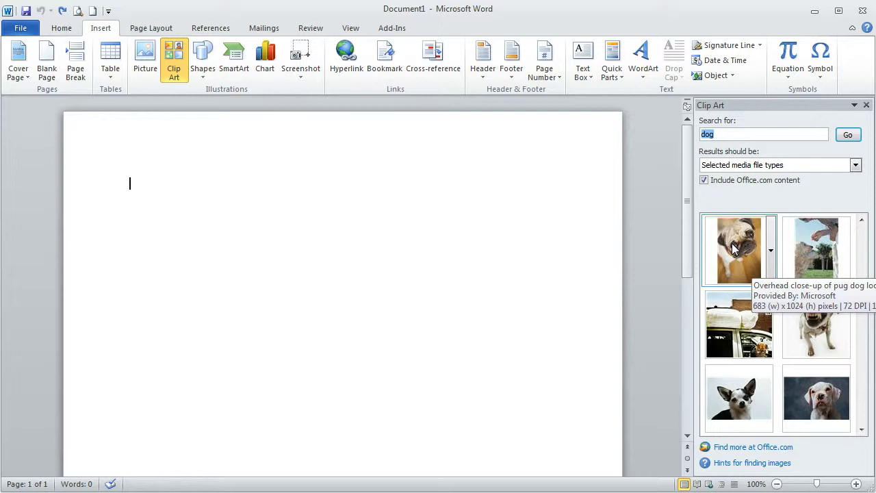
click(813, 248)
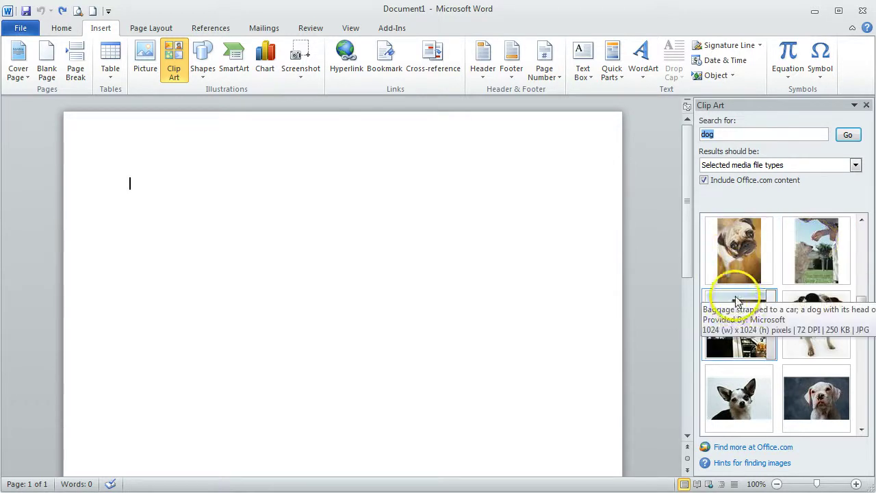
click(727, 252)
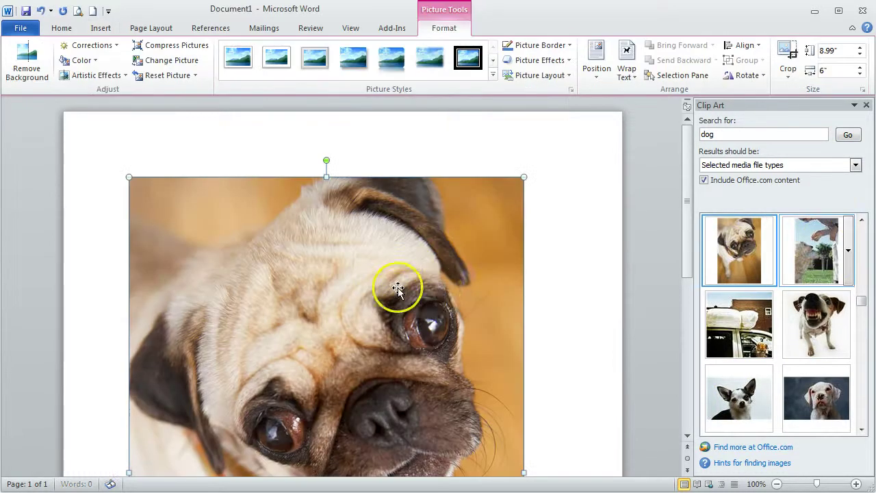
click(563, 258)
Step: Select the inserted 8.99 by 6 inch pug photo for formatting
scroll(562, 258, down, 3)
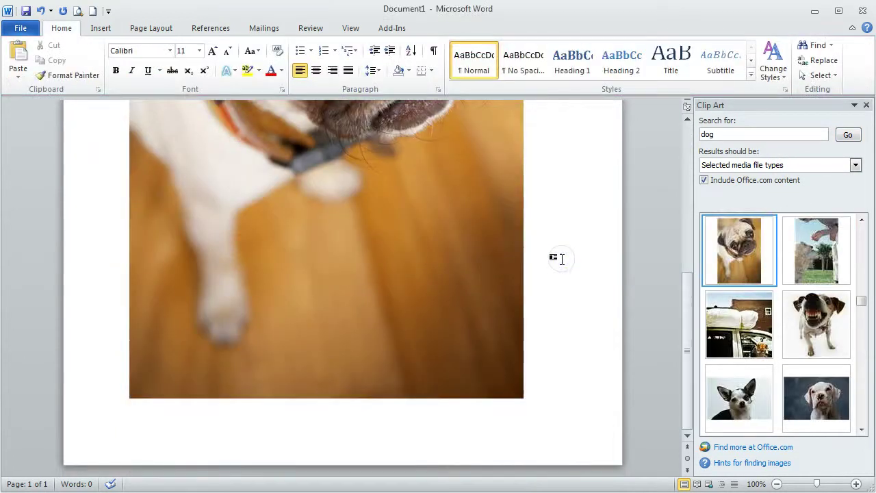
scroll(561, 257, up, 2)
scroll(561, 257, down, 5)
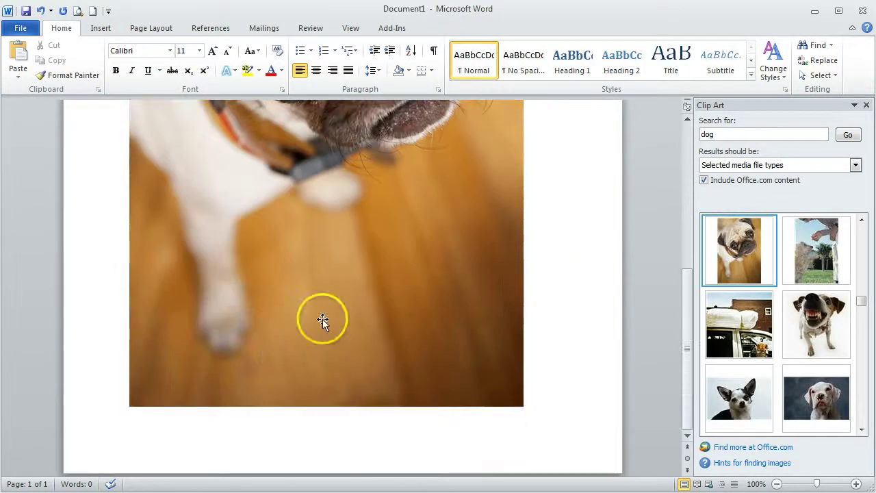
scroll(573, 189, up, 5)
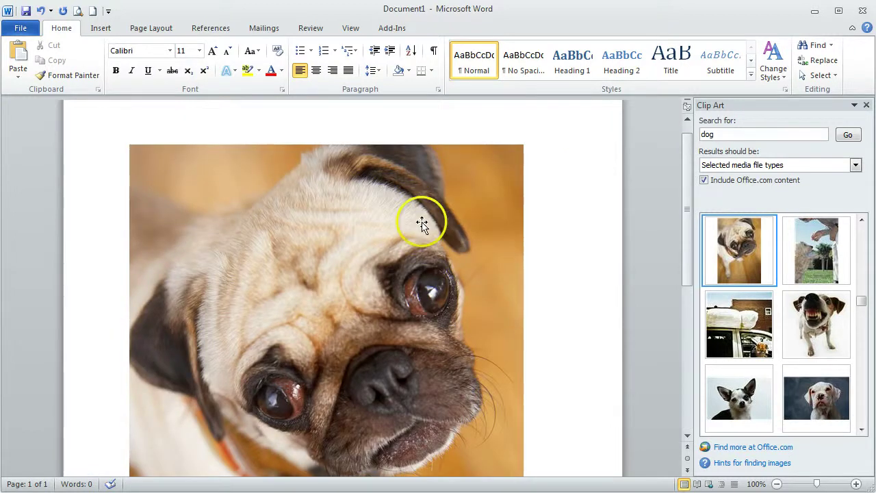
click(339, 186)
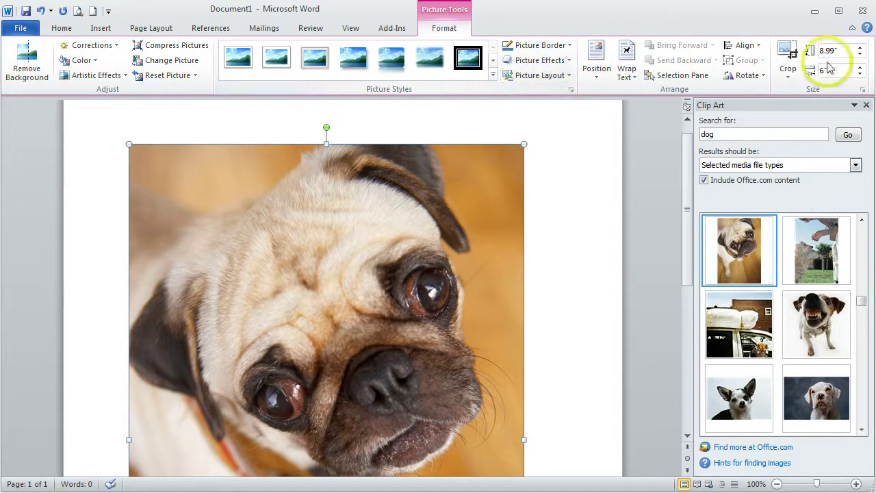
Step: Adjust the pug photo's height and crop its bottom edge to about 8.33 by 6.01 inches
click(859, 54)
click(859, 55)
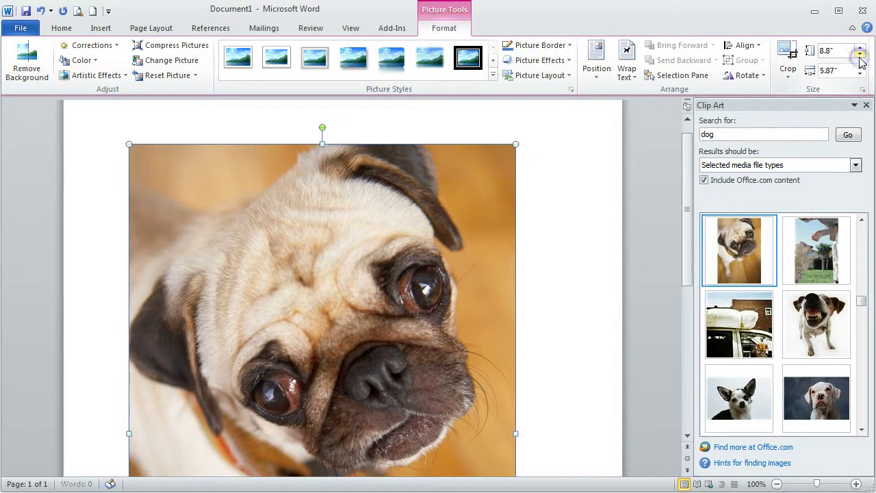
click(860, 48)
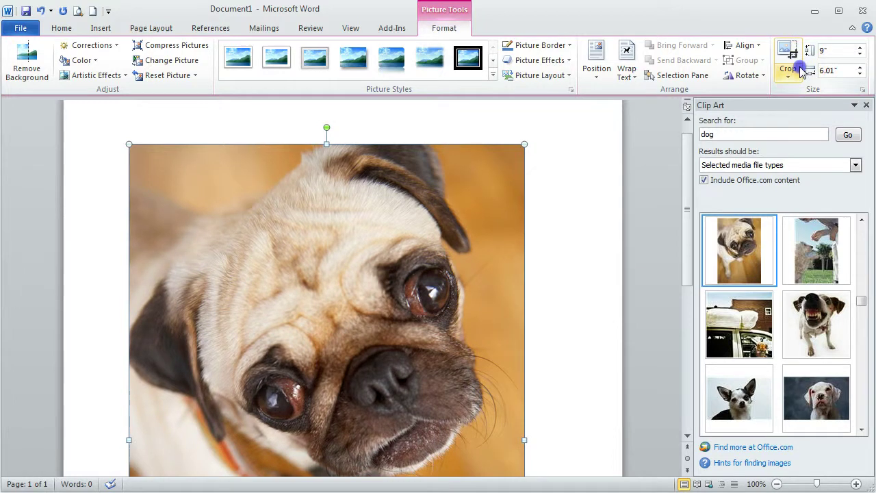
click(788, 70)
click(788, 50)
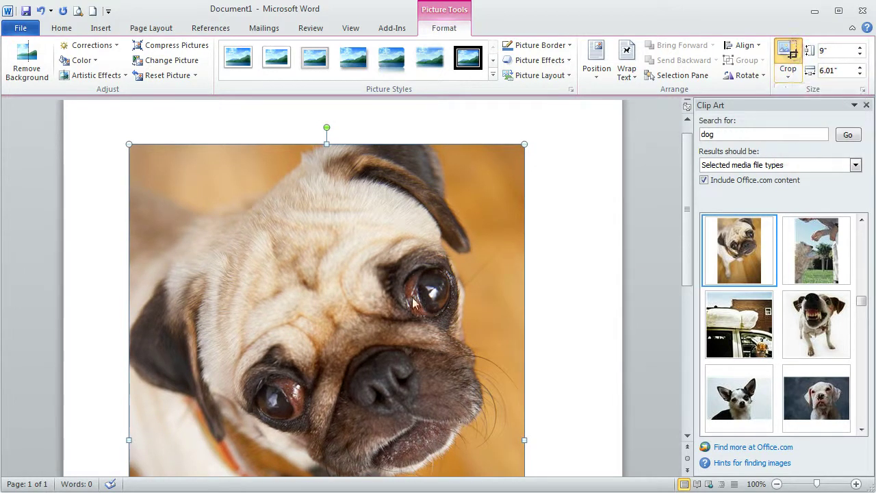
click(404, 295)
drag(336, 394, 329, 355)
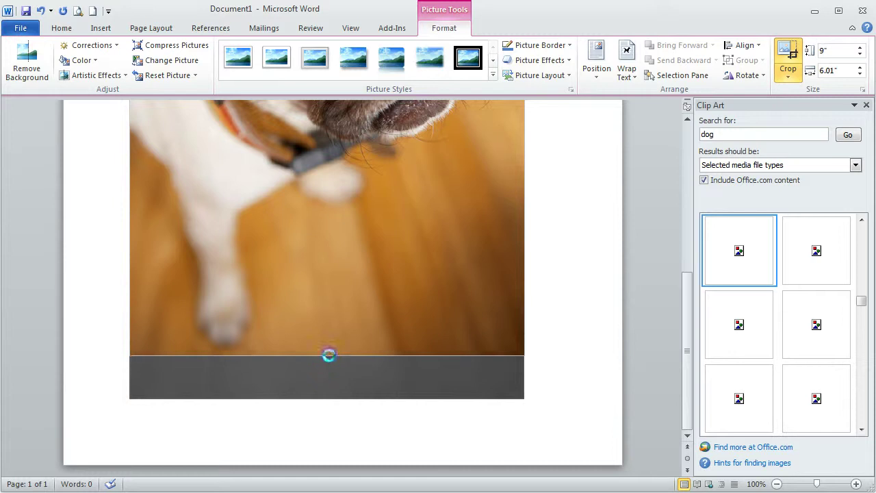
click(552, 314)
Step: Give the pug photo a black outline and an outer shadow effect
scroll(559, 313, up, 5)
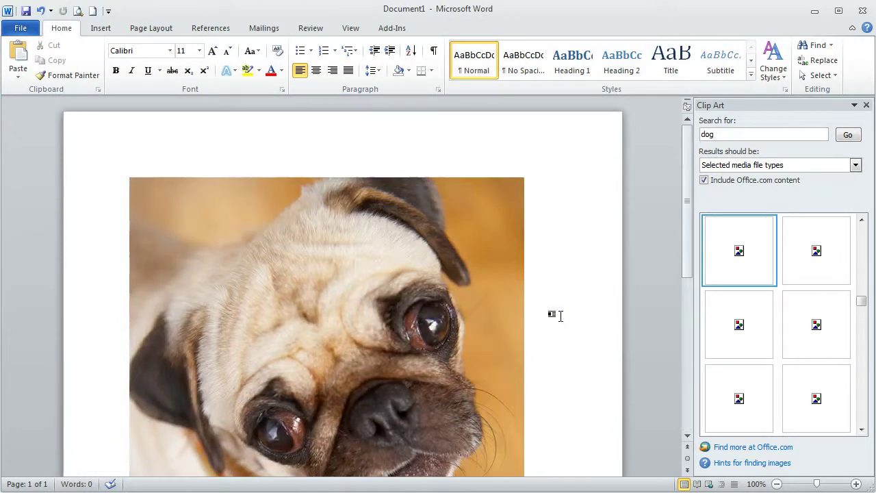
click(390, 177)
click(390, 177)
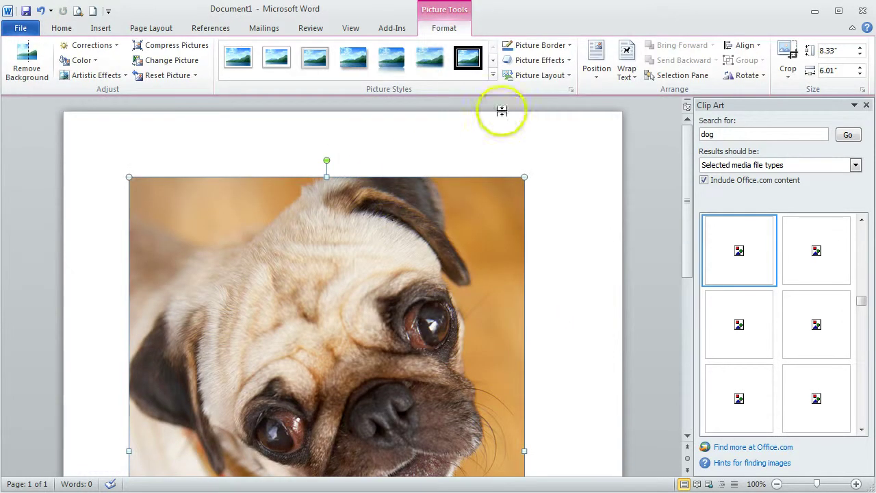
click(570, 49)
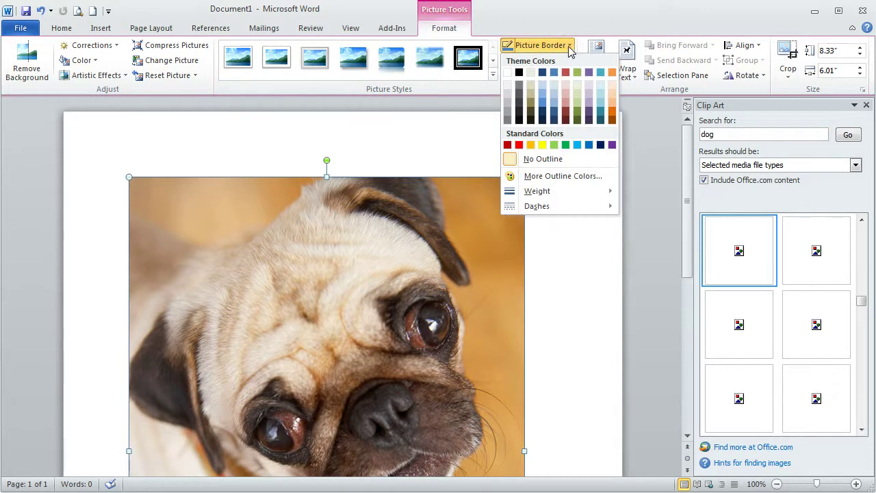
click(519, 73)
click(566, 61)
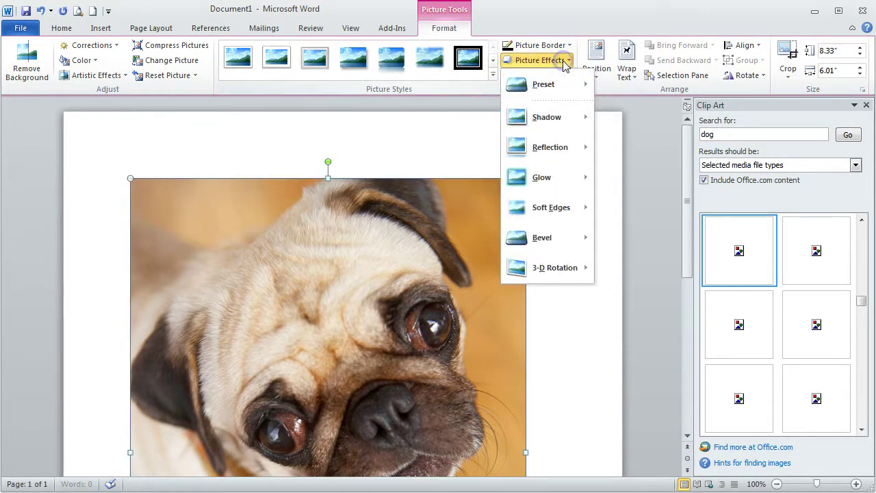
click(557, 88)
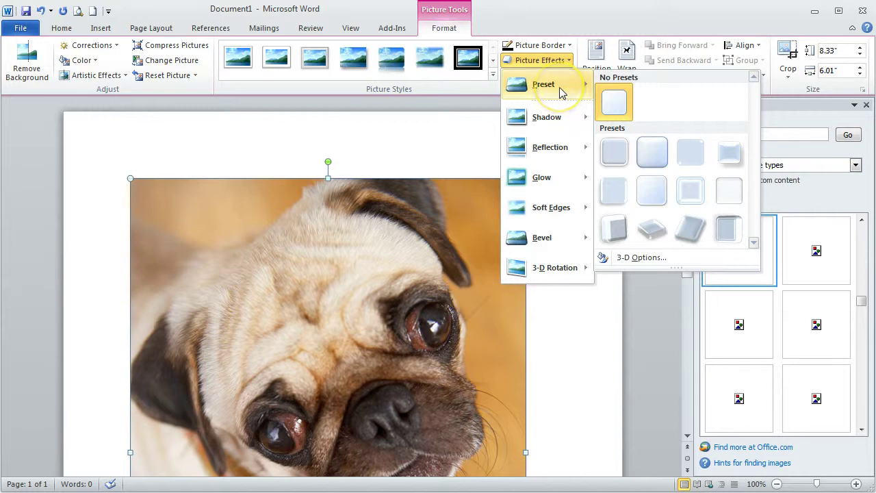
mouse_move(566, 120)
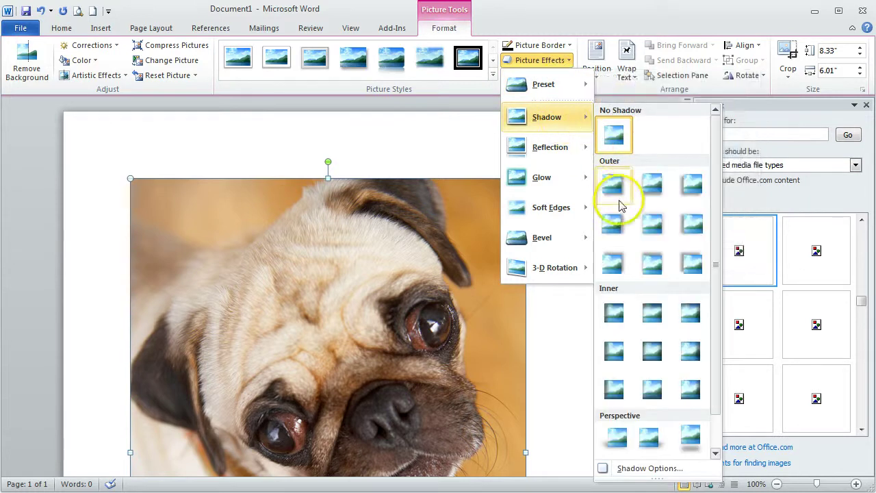
click(650, 184)
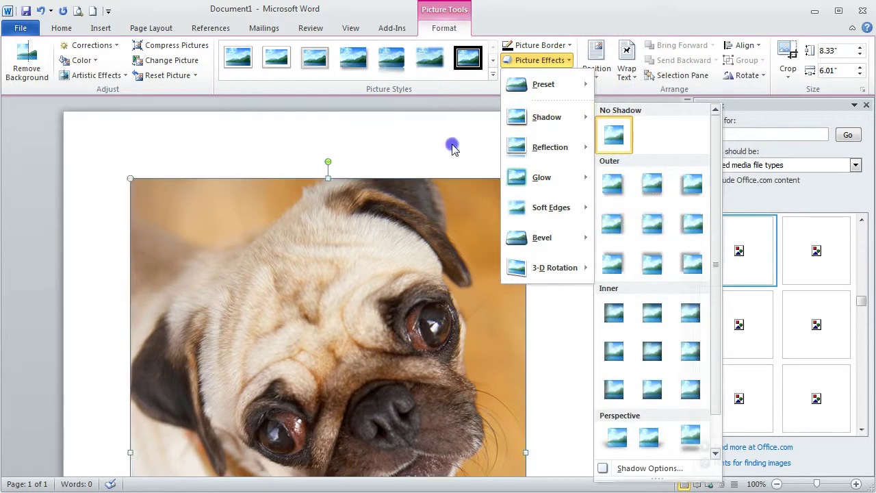
Step: Zoom out and, after trying several frame styles, apply the rounded bevelled picture style
click(776, 484)
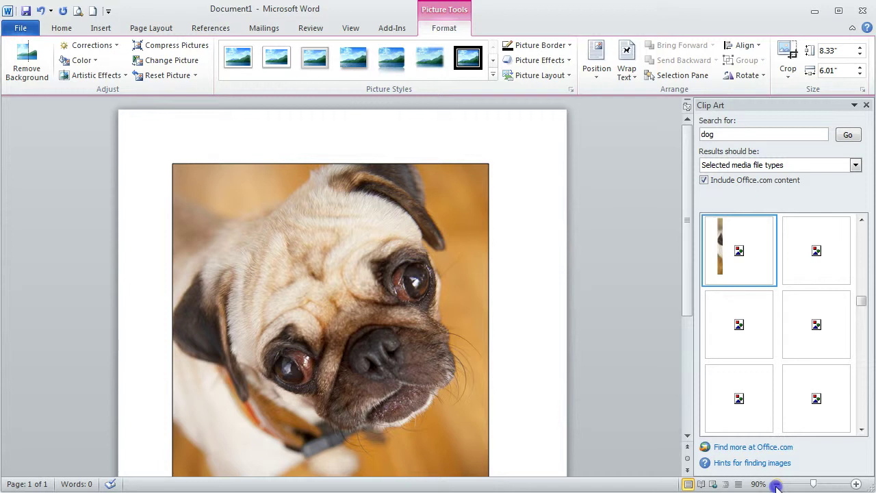
click(776, 484)
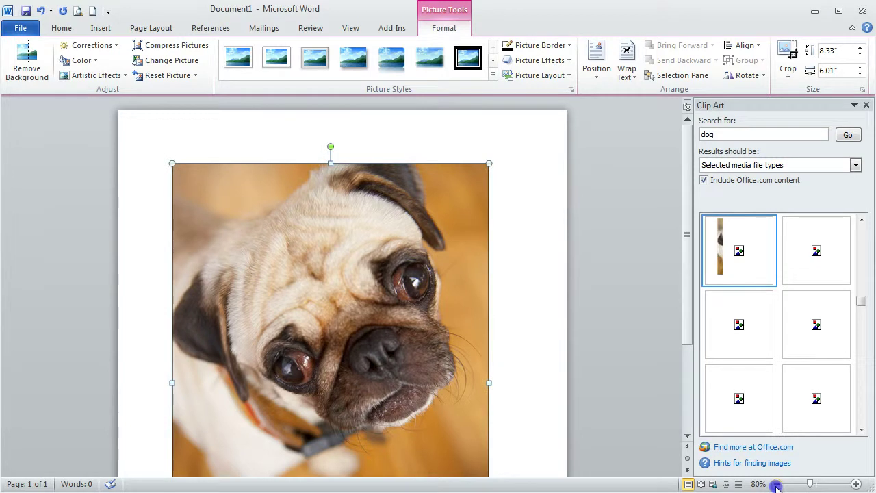
click(776, 483)
click(776, 484)
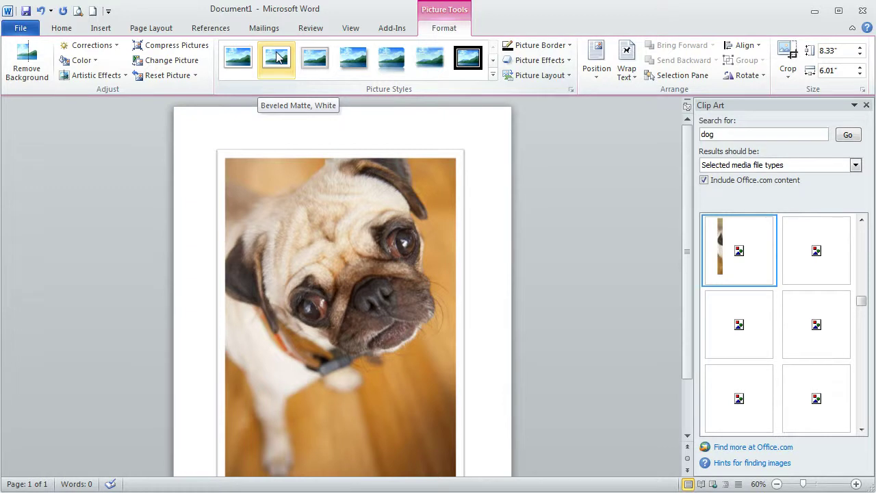
click(313, 59)
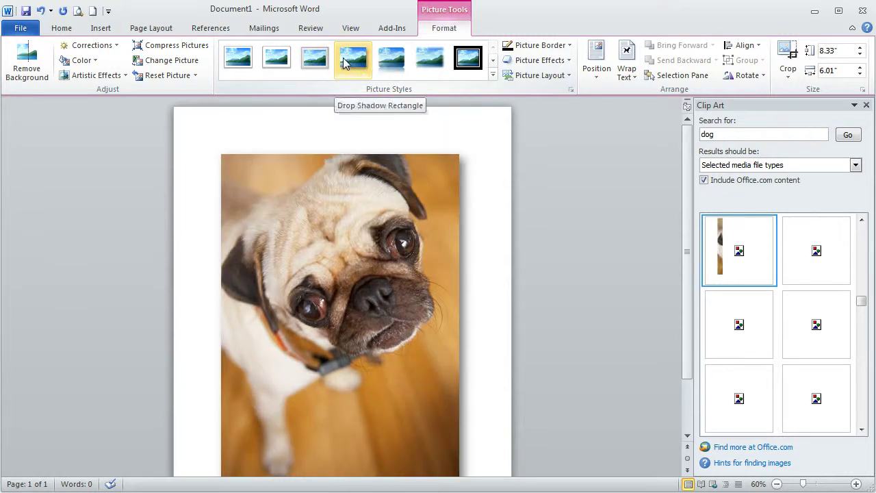
click(389, 65)
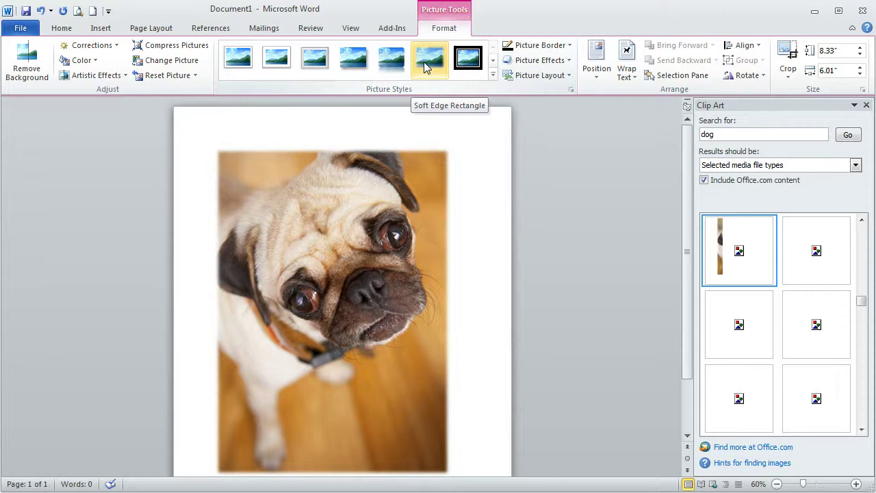
click(469, 61)
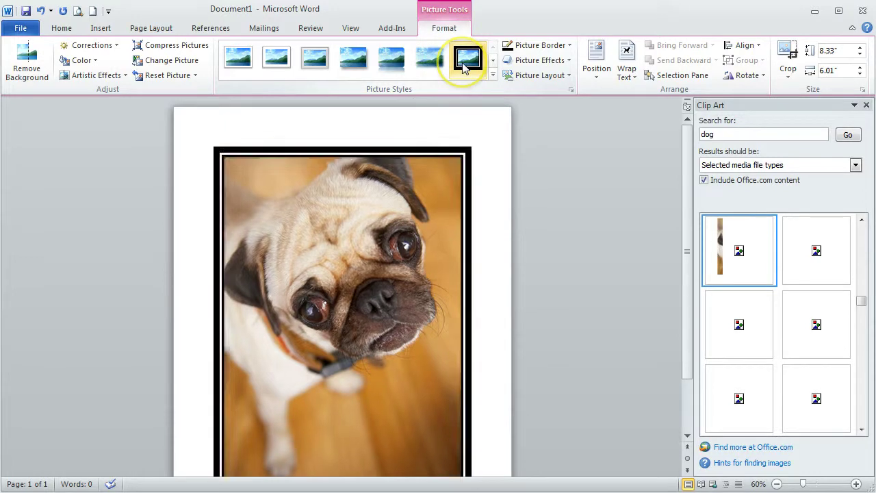
click(493, 76)
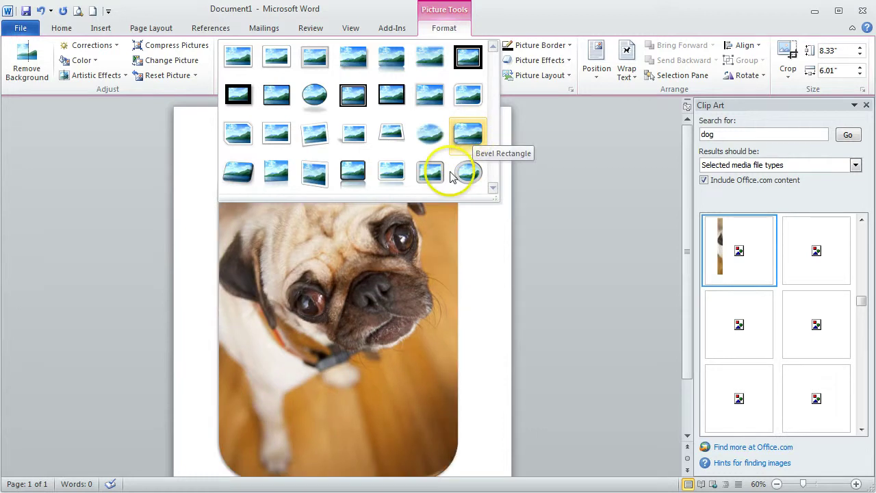
click(466, 130)
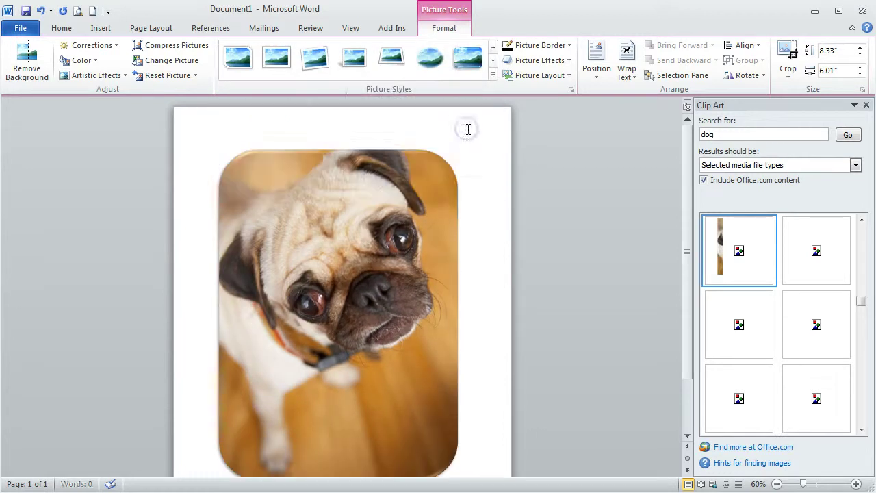
click(498, 239)
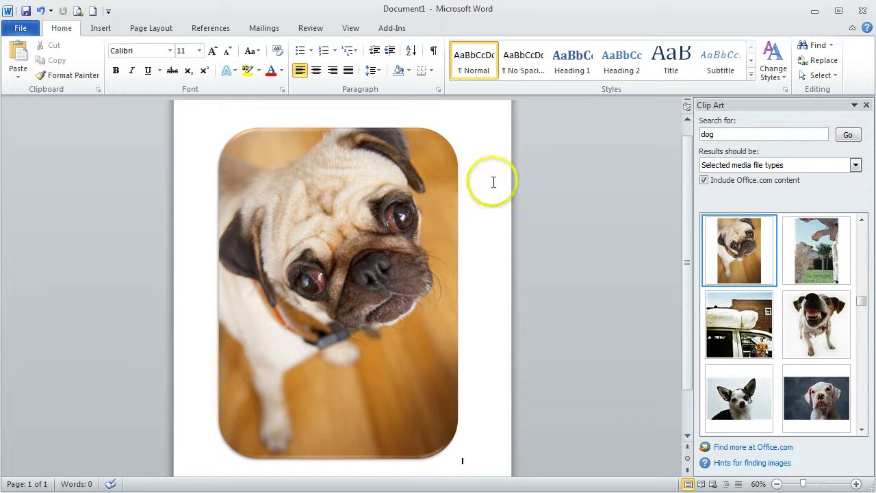
Step: Select the pug photo on the page
click(493, 181)
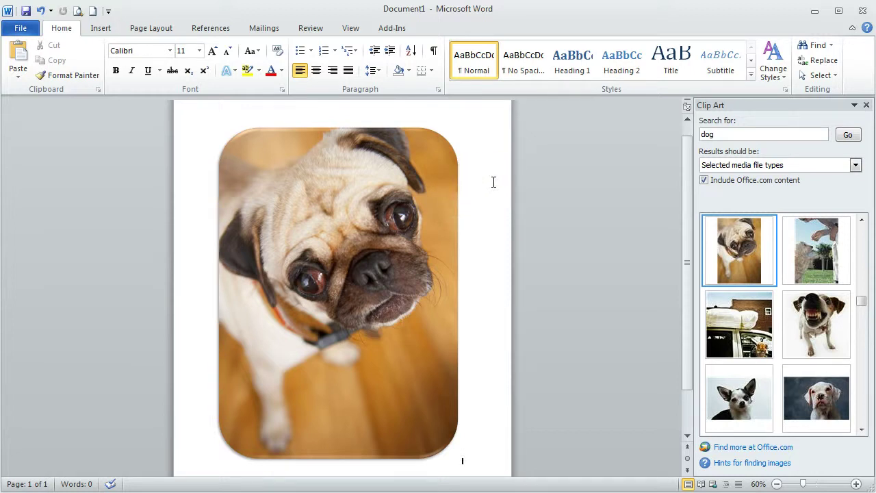
click(425, 272)
click(465, 263)
click(460, 261)
click(406, 204)
double_click(406, 204)
click(415, 201)
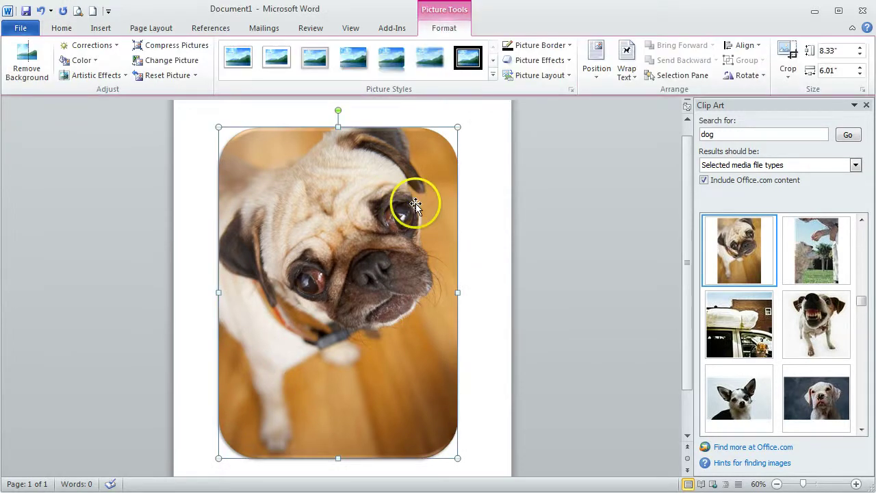
click(348, 199)
click(401, 186)
click(387, 187)
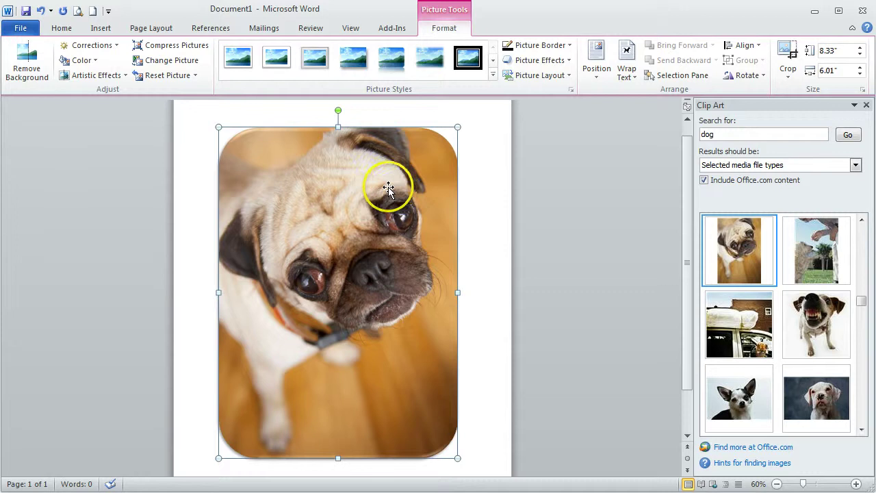
right_click(387, 187)
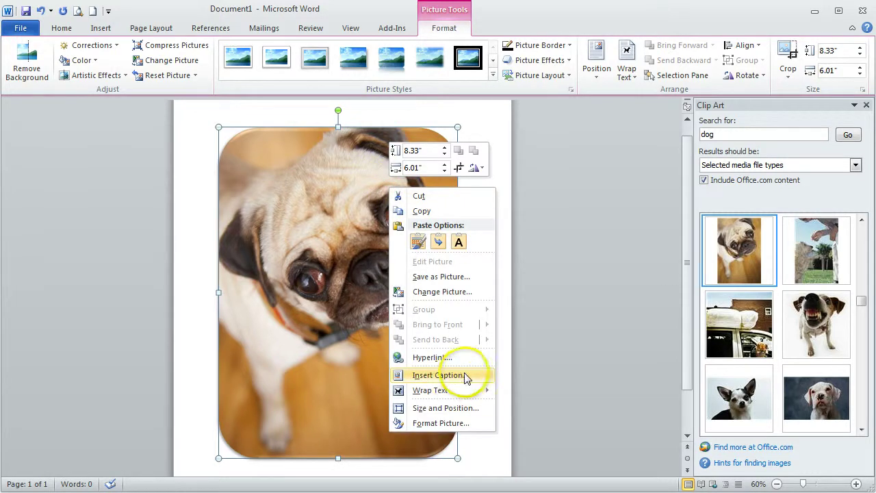
Step: Insert the caption '1 Chinese Pug Dog' with the Figure label excluded
click(438, 375)
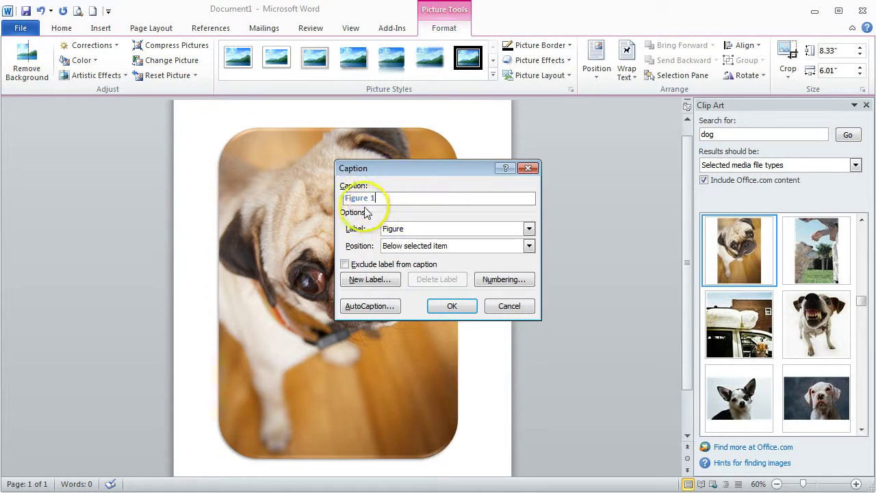
click(528, 229)
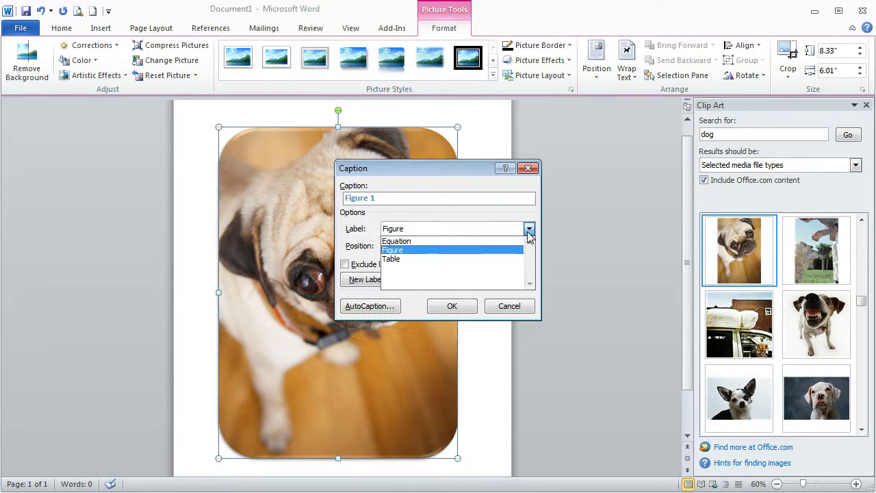
click(499, 218)
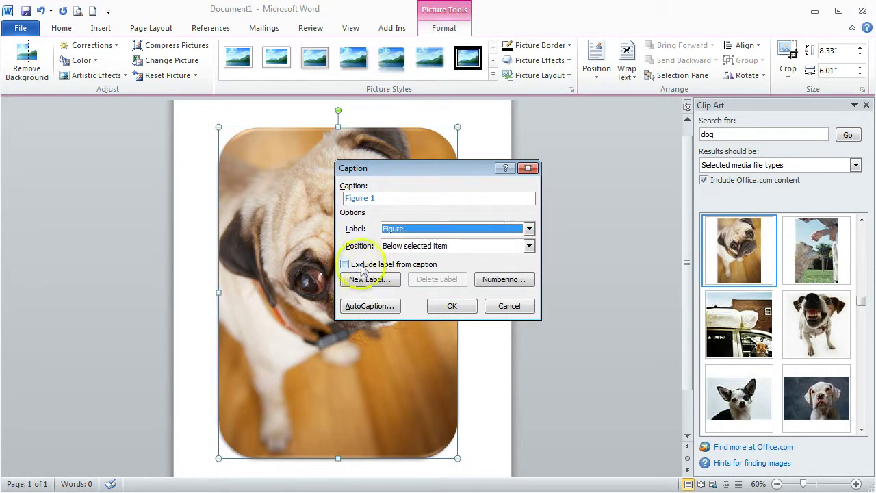
click(345, 265)
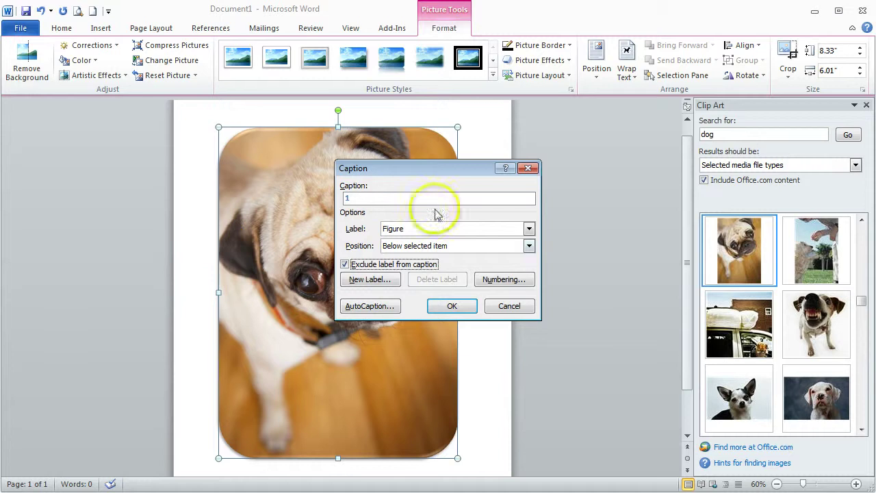
click(381, 198)
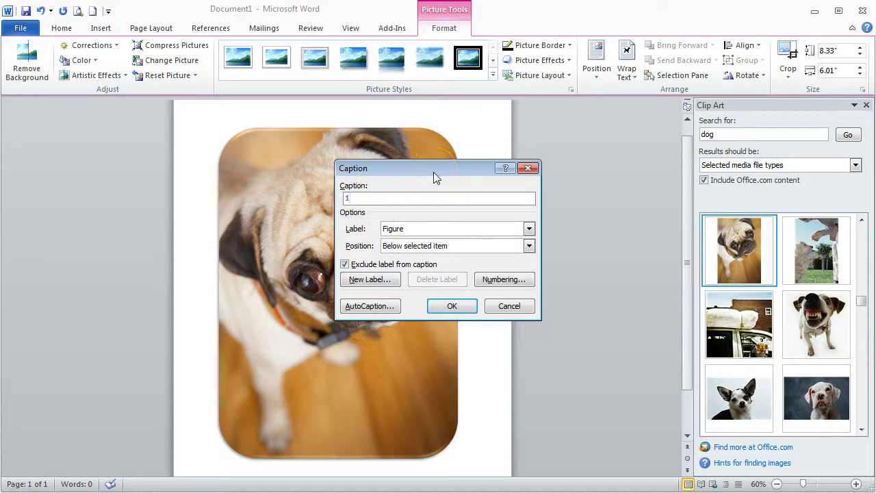
text(Chinese Pug Dog)
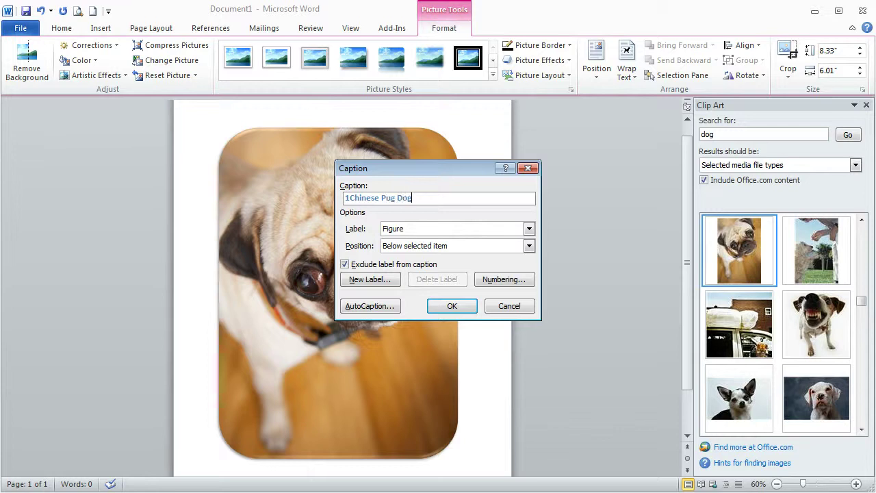
click(348, 198)
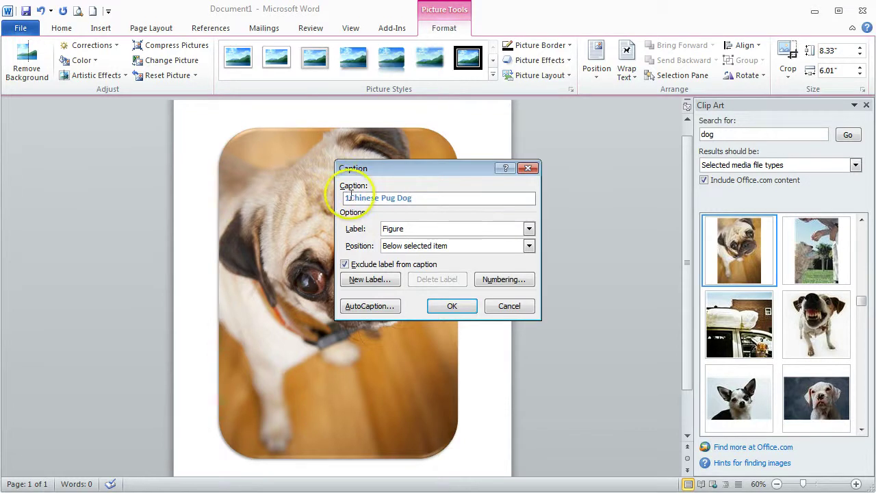
click(446, 307)
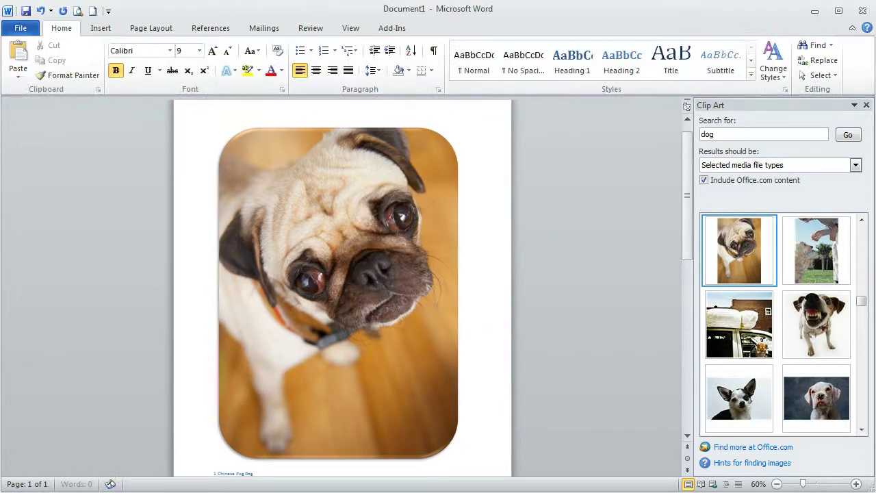
Step: Zoom to 100% and set the caption's font colour to Automatic black
click(856, 483)
click(856, 484)
click(856, 484)
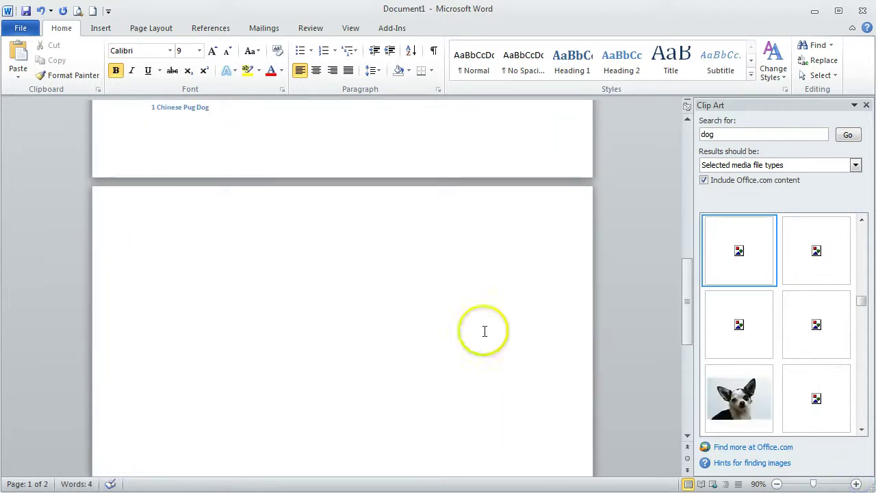
click(856, 484)
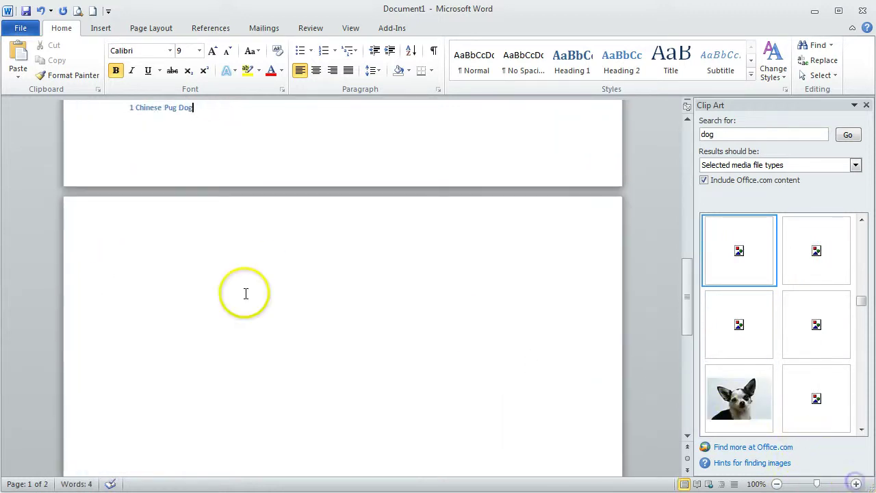
scroll(246, 293, up, 9)
scroll(254, 351, down, 3)
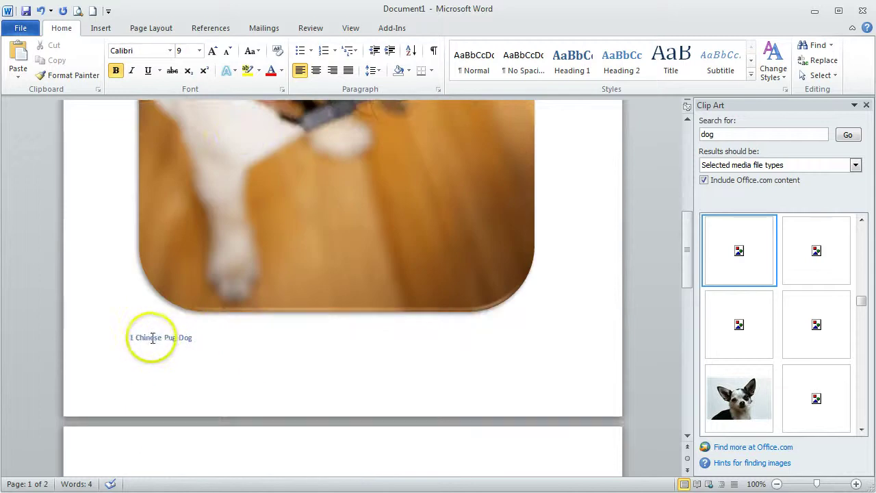
drag(205, 338, 111, 336)
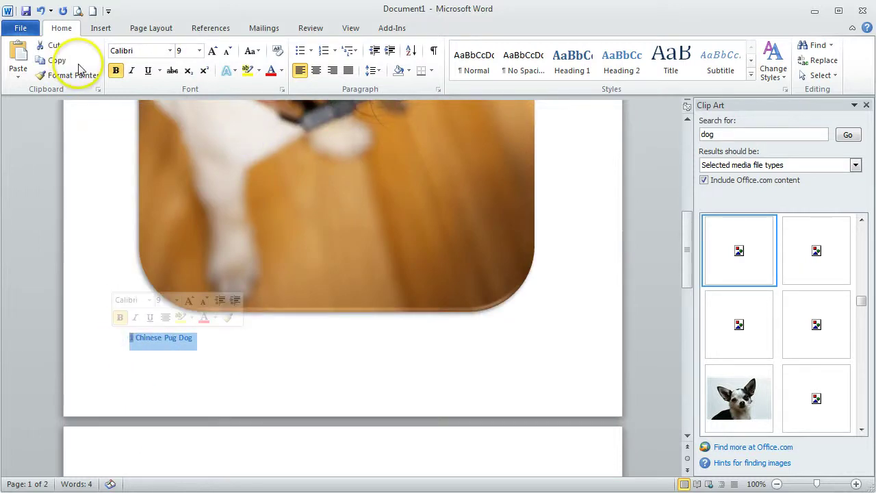
click(282, 71)
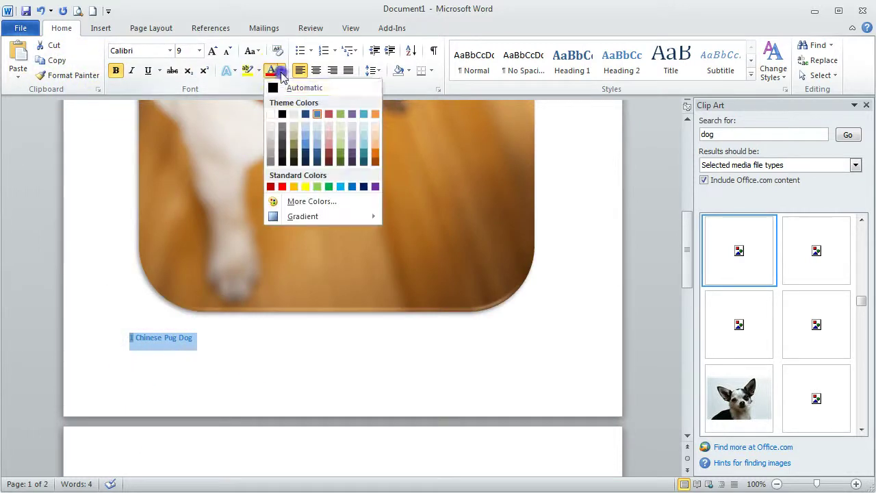
click(272, 89)
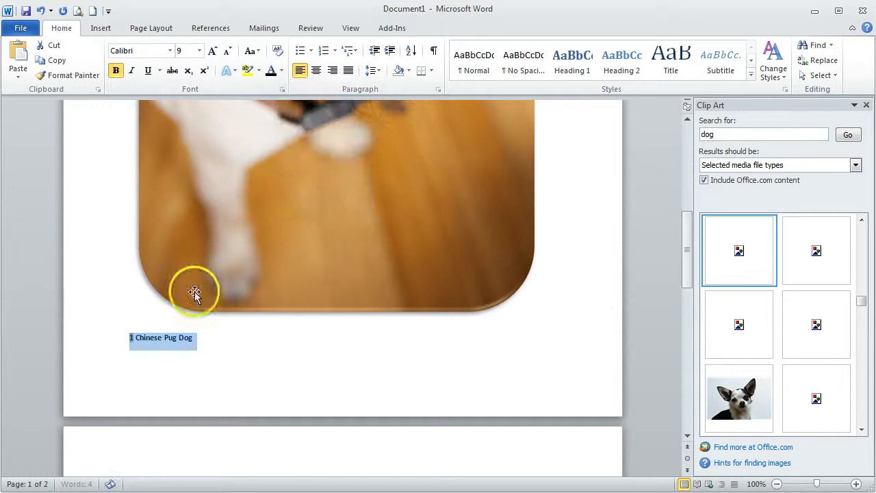
click(221, 335)
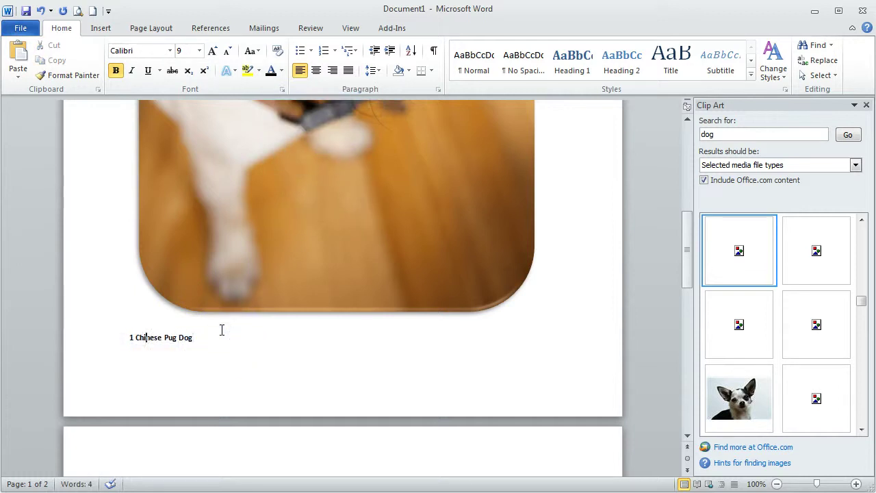
Step: Delete the leading '1' and space so the caption reads 'Chinese Pug Dog'
key(BackSpace)
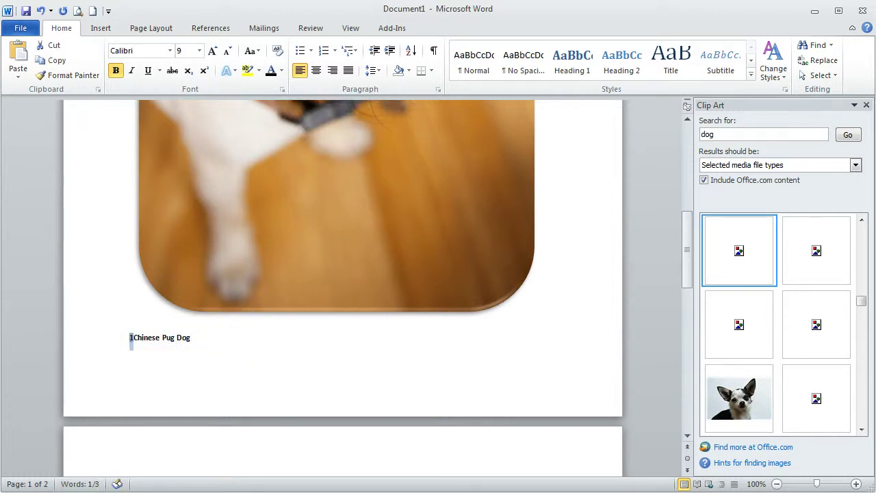
key(Delete)
click(233, 346)
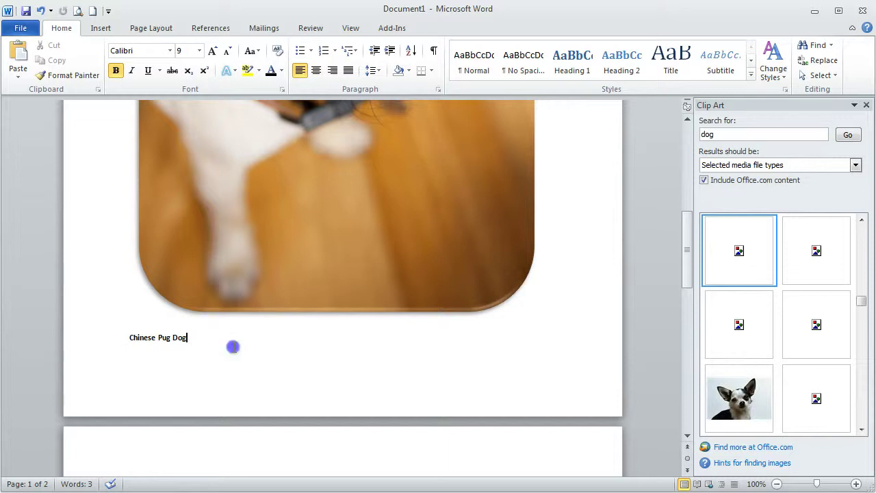
scroll(233, 346, up, 8)
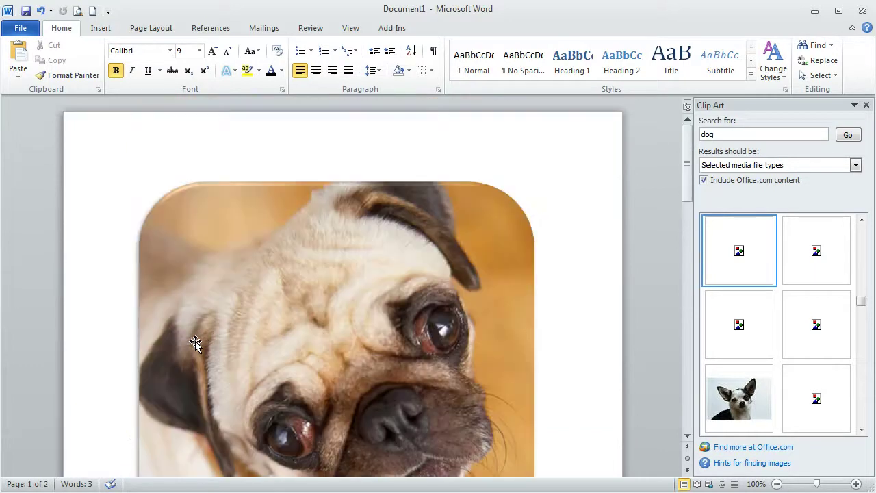
scroll(195, 342, down, 8)
Step: Delete the blank page after 'Dog' so the captioned pug photo fits on one page
click(240, 354)
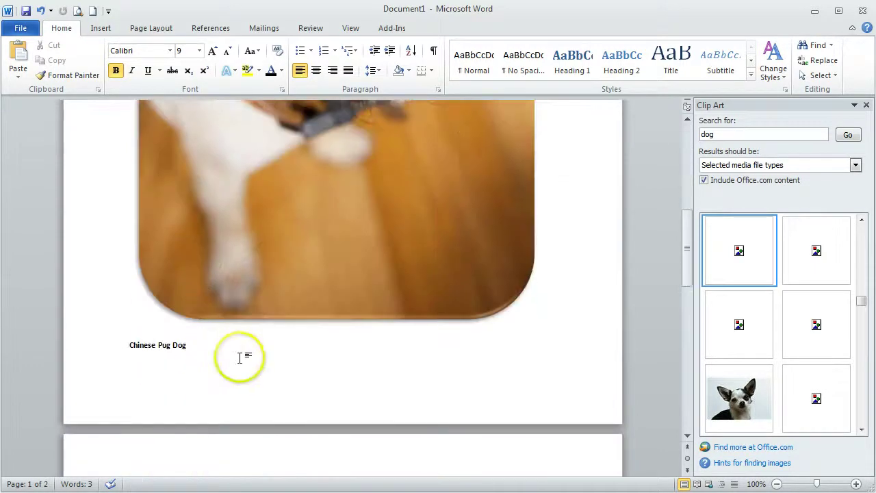
key(Delete)
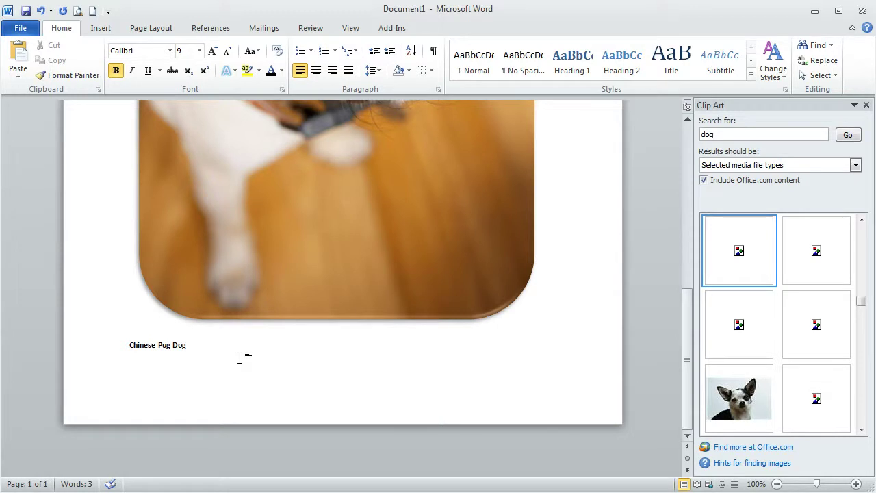
click(445, 308)
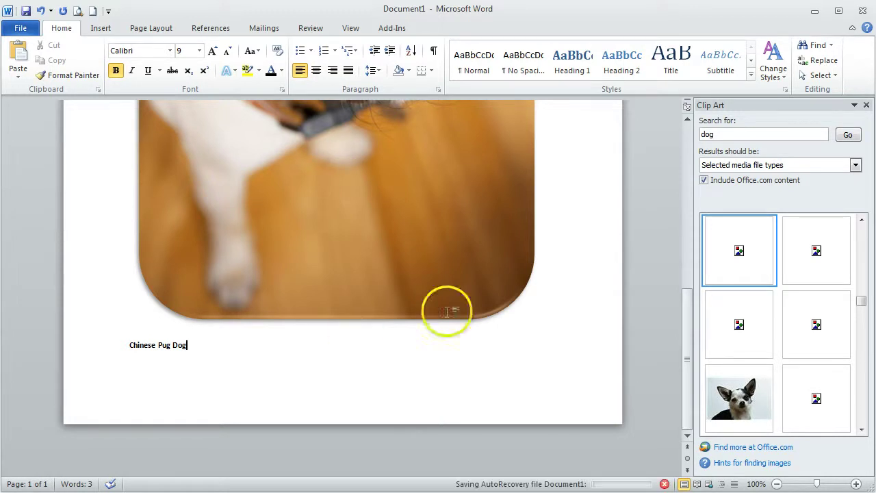
scroll(531, 313, up, 2)
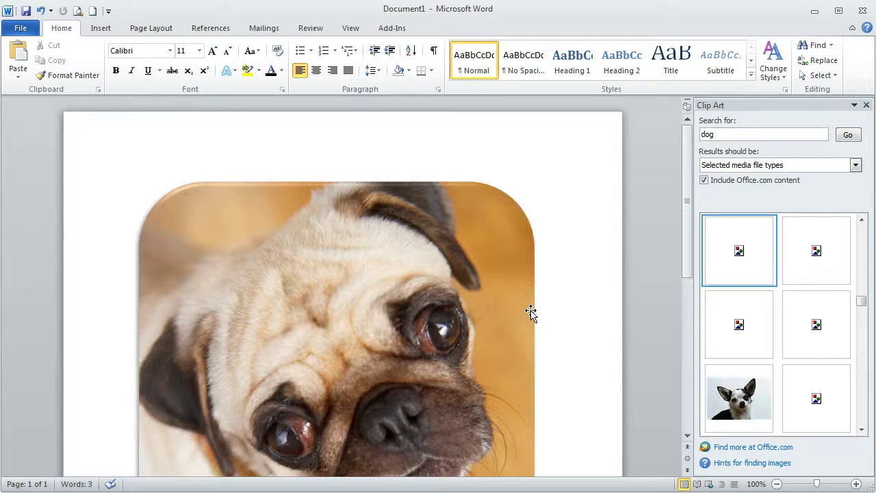
scroll(531, 312, down, 1)
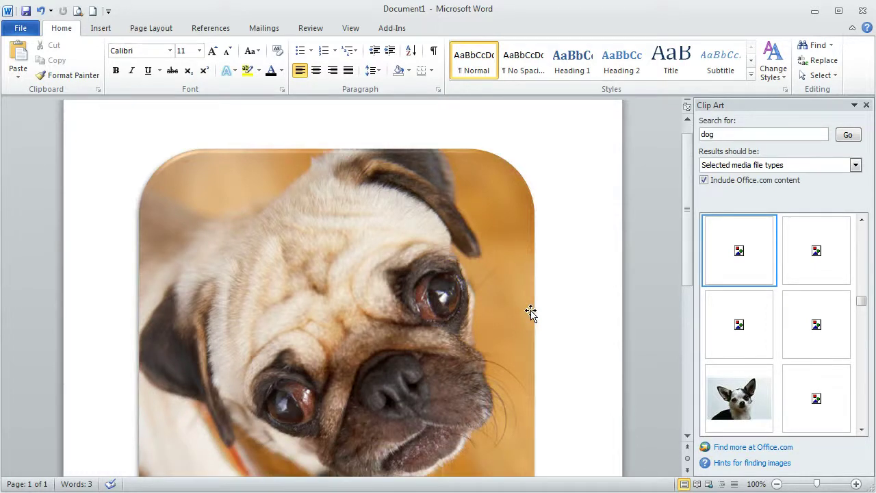